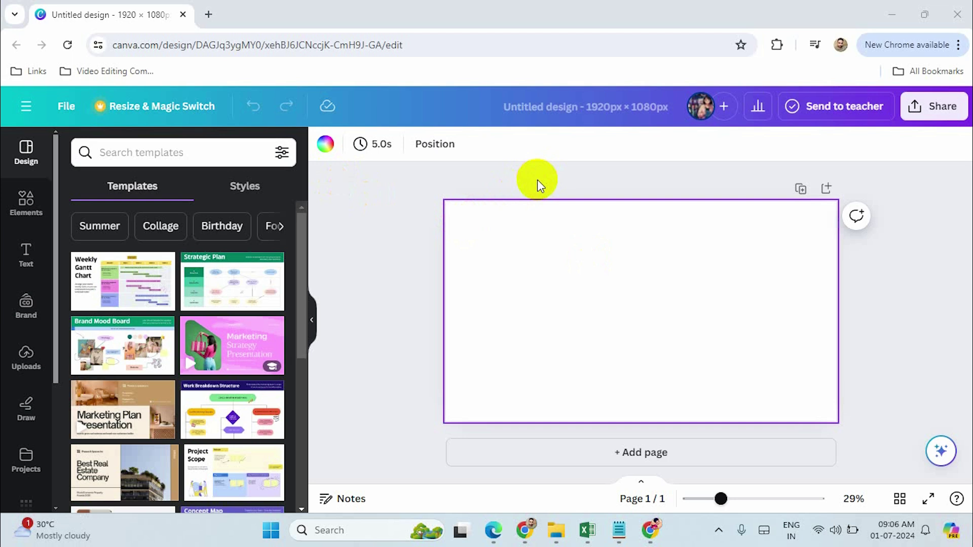
{"action": "scroll", "coordinate": [33, 315], "scroll_direction": "down", "scroll_amount": 3}
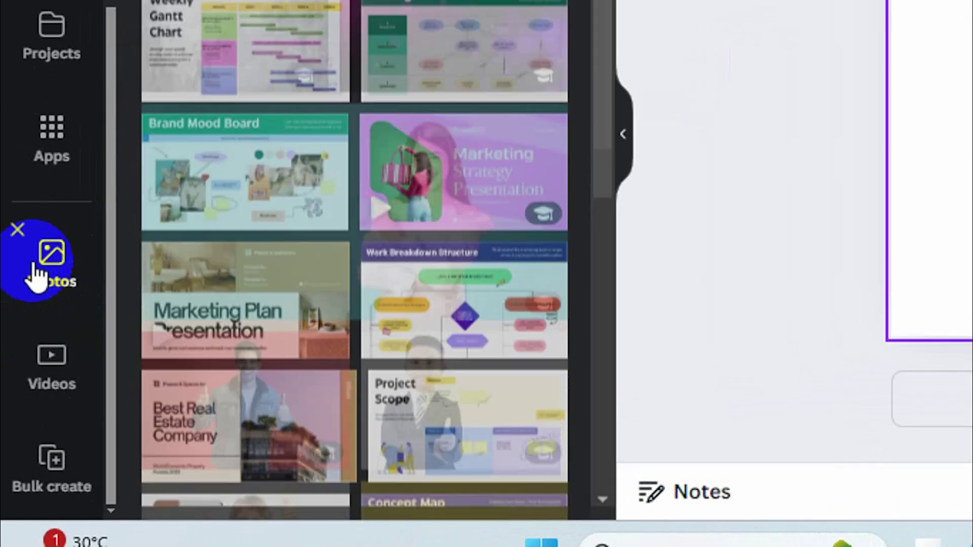
Add the thumbs-up boy in the striped sweater from Photos, enlarged to the page width
{"action": "left_click", "coordinate": [38, 270]}
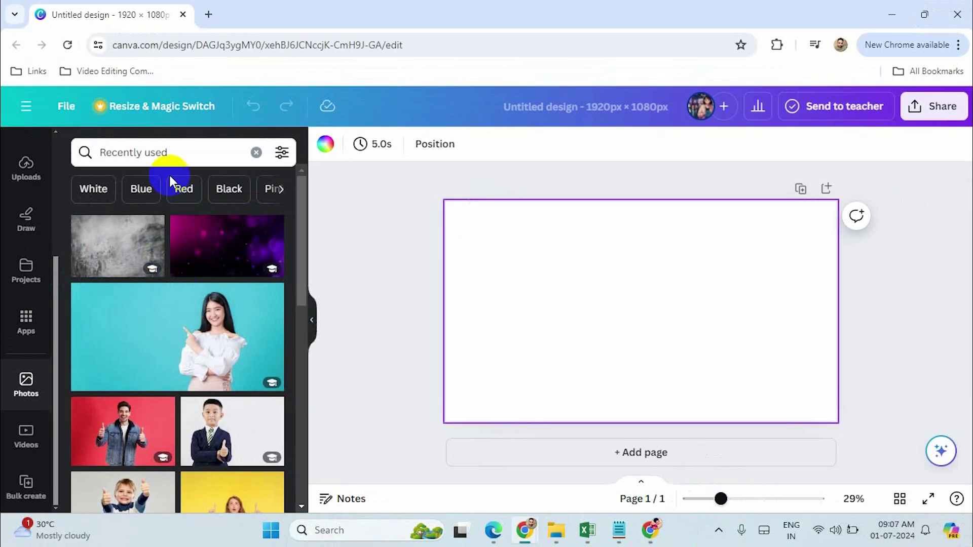
{"action": "left_click_drag", "start_coordinate": [302, 270], "coordinate": [292, 341]}
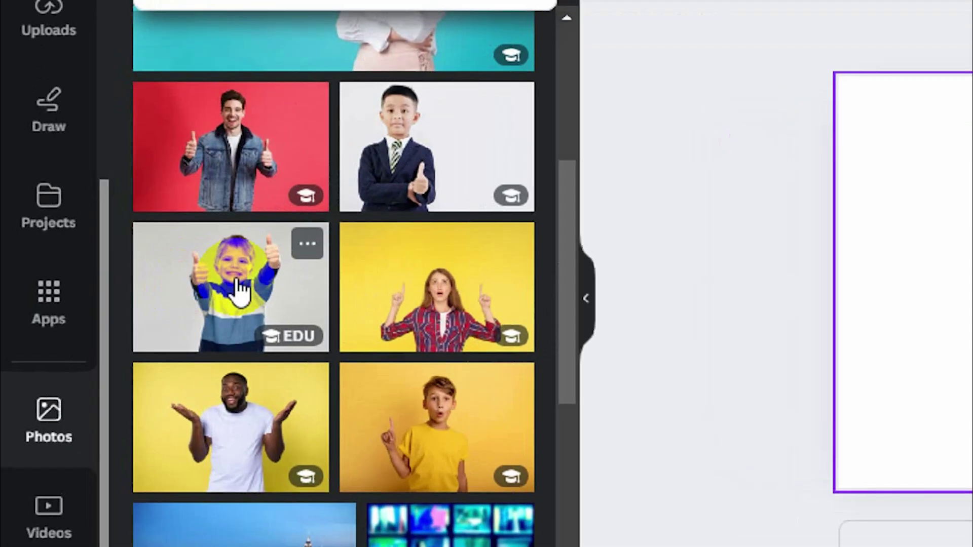
{"action": "left_click", "coordinate": [238, 291]}
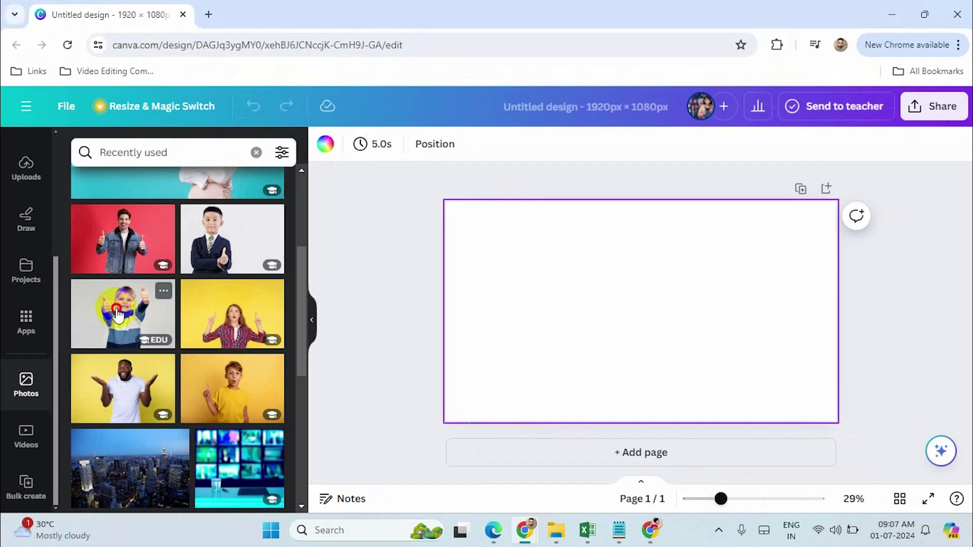
{"action": "left_click_drag", "start_coordinate": [669, 311], "coordinate": [628, 294]}
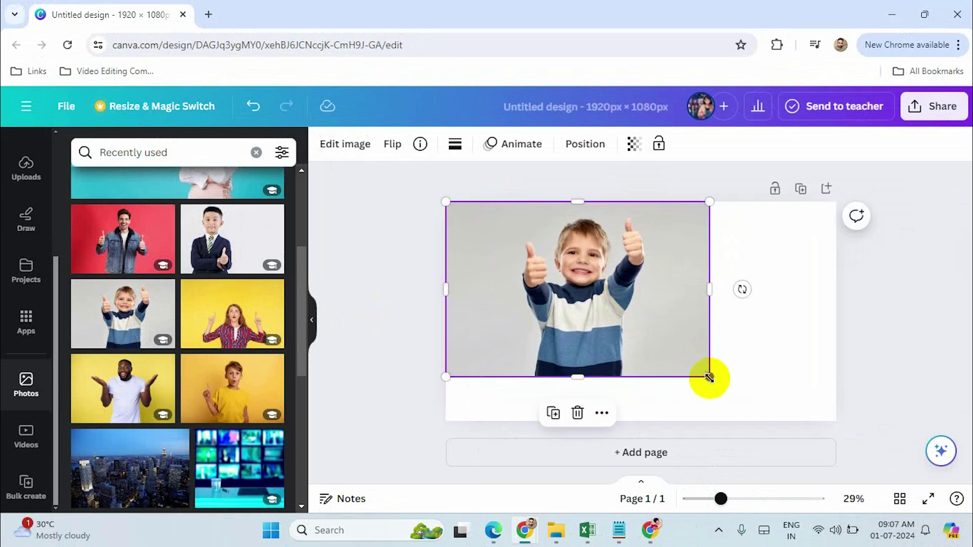
{"action": "left_click_drag", "start_coordinate": [706, 375], "coordinate": [775, 421]}
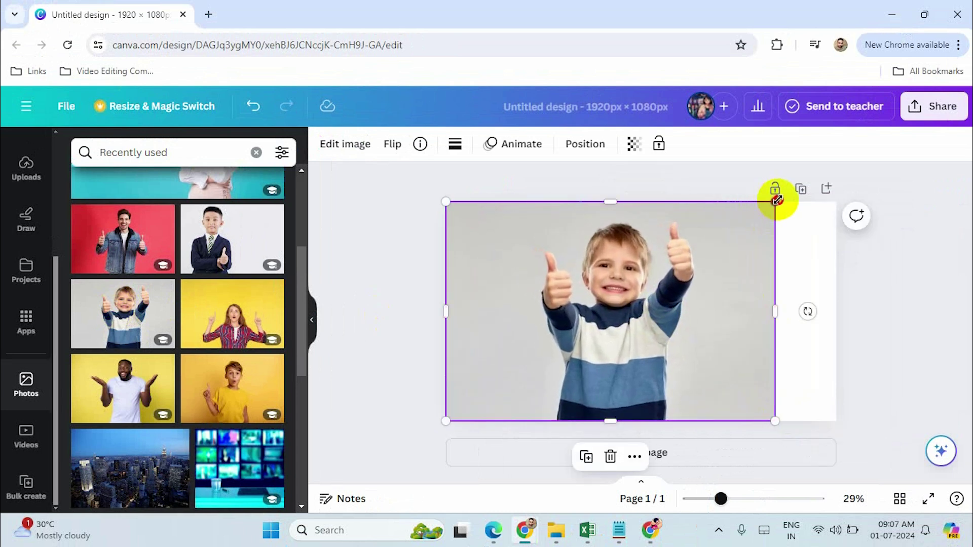
{"action": "left_click_drag", "start_coordinate": [775, 202], "coordinate": [844, 173]}
{"action": "left_click_drag", "start_coordinate": [699, 263], "coordinate": [697, 296]}
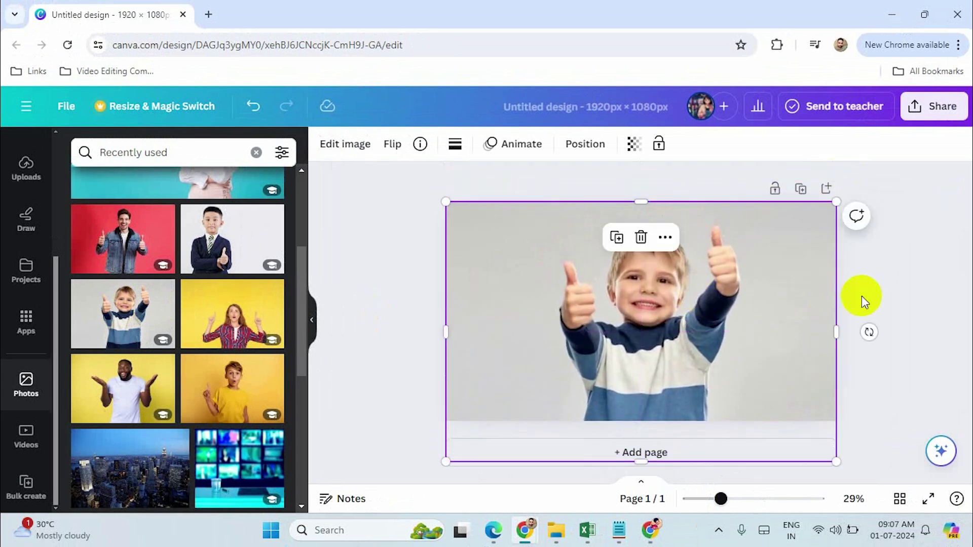
Duplicate the boy photo, snap the copy onto the original, and select the top copy
{"action": "left_click", "coordinate": [555, 278]}
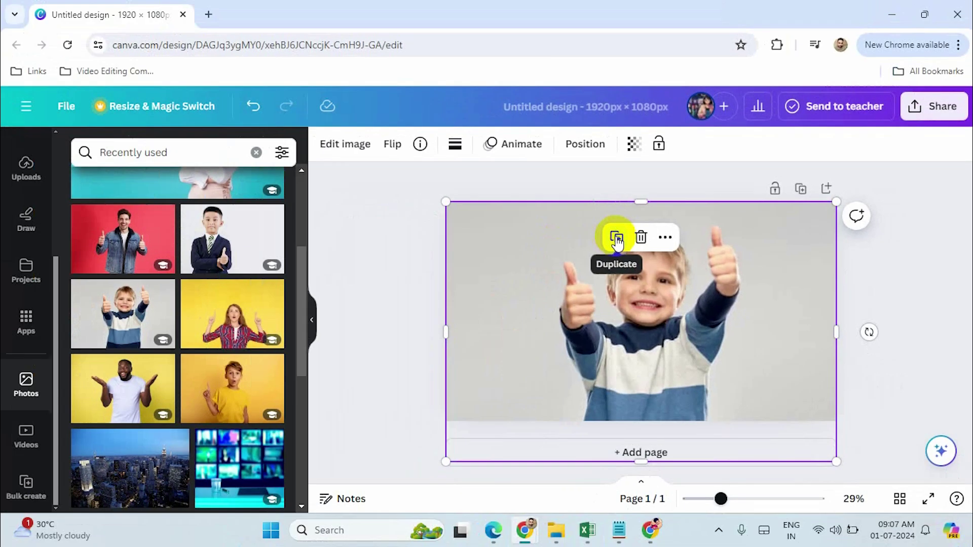
{"action": "left_click", "coordinate": [616, 238]}
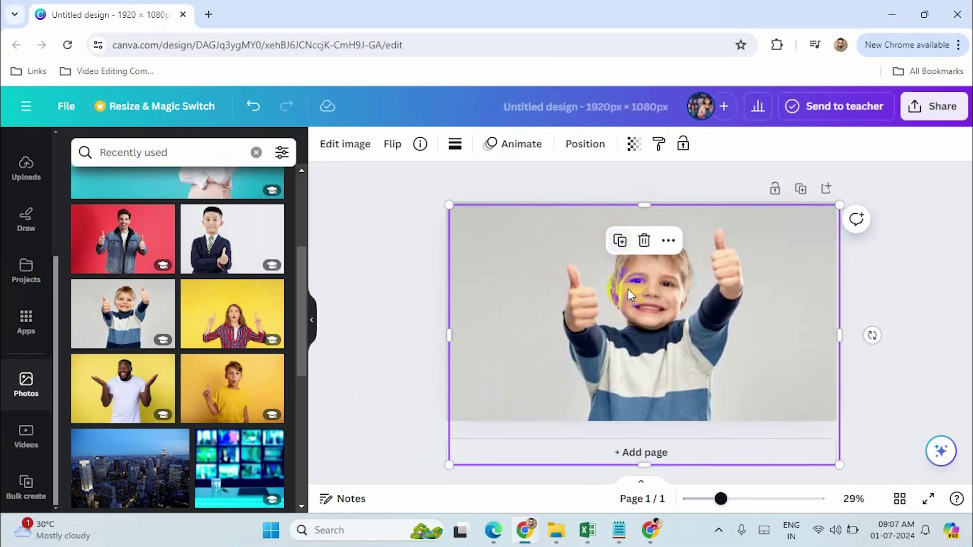
{"action": "left_click_drag", "start_coordinate": [629, 291], "coordinate": [626, 288]}
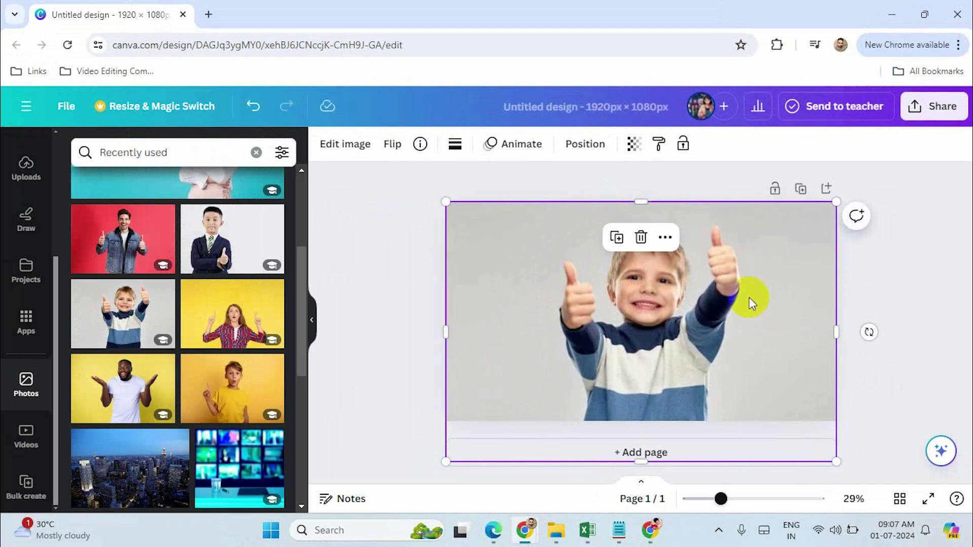
{"action": "left_click", "coordinate": [399, 290]}
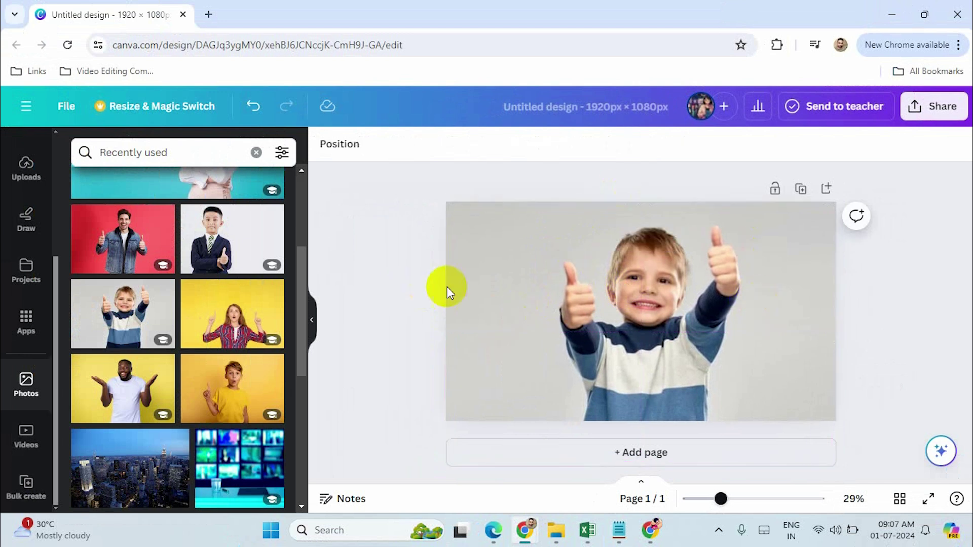
{"action": "left_click", "coordinate": [656, 259]}
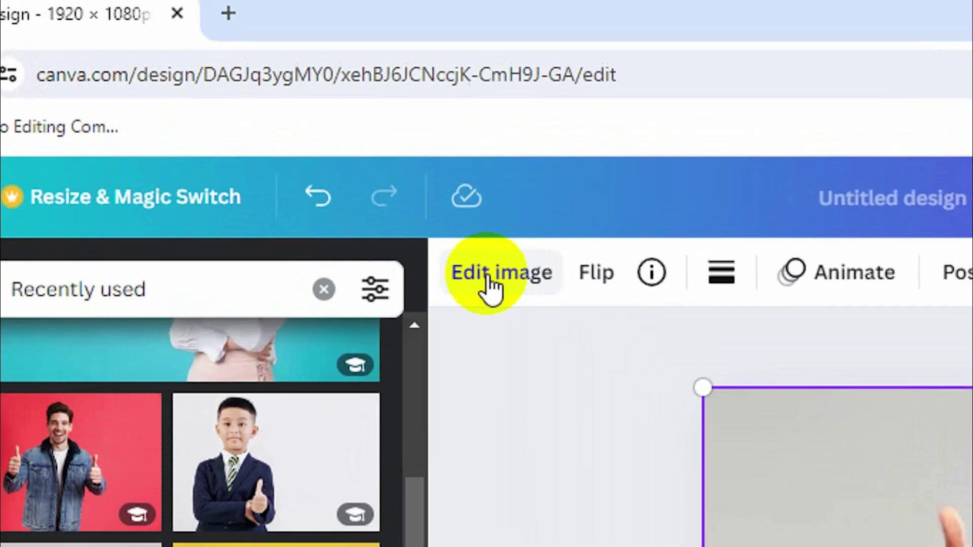
{"action": "left_click", "coordinate": [339, 152]}
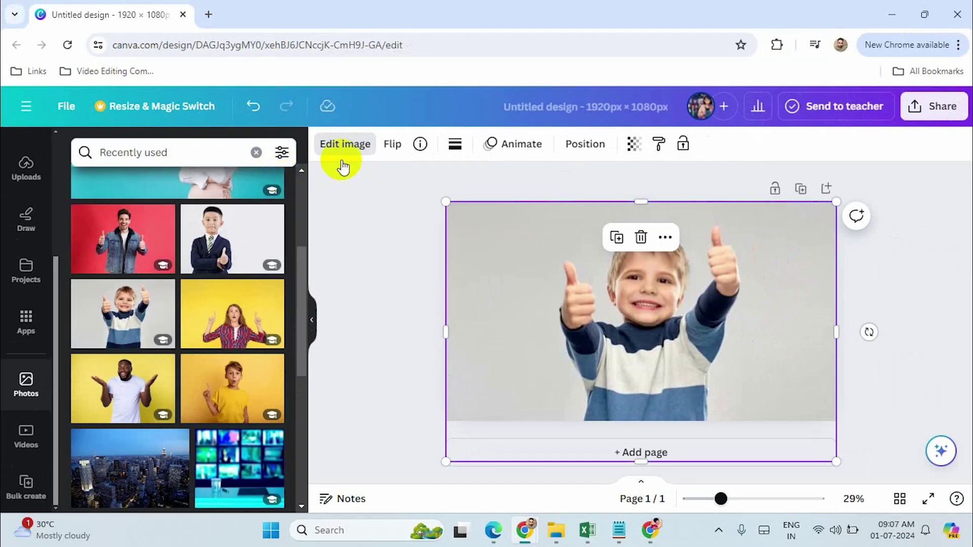
Apply BG Remover to the top copy of the boy photo
{"action": "left_click", "coordinate": [342, 161]}
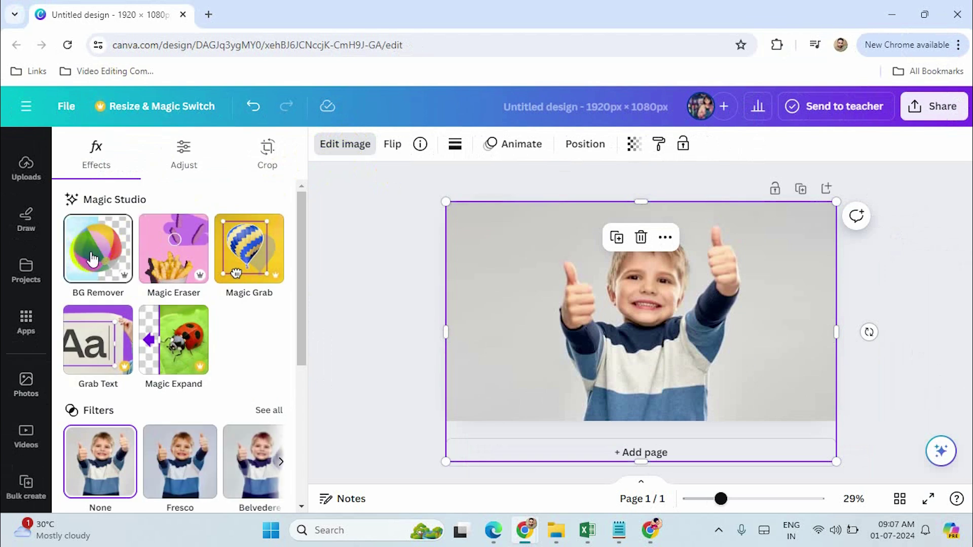
{"action": "left_click", "coordinate": [98, 254]}
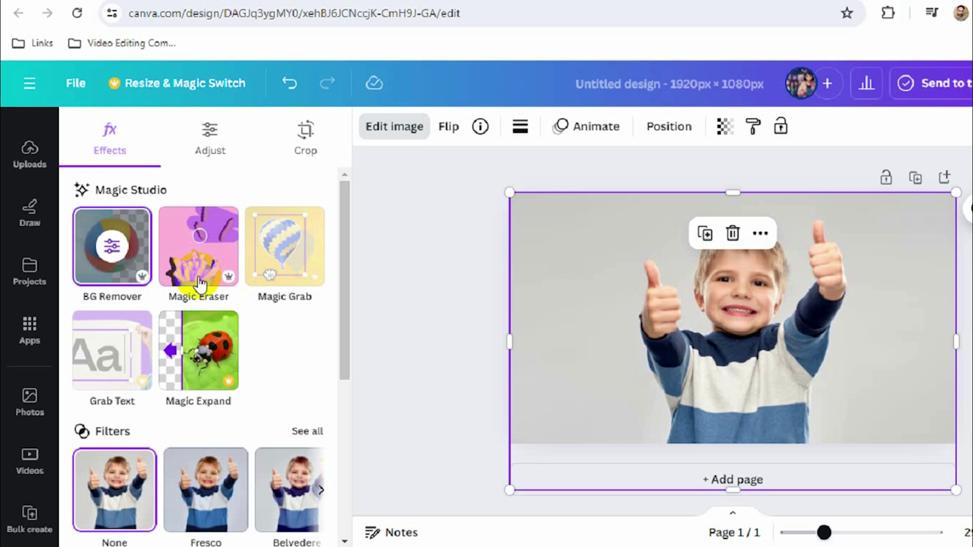
{"action": "left_click", "coordinate": [507, 260]}
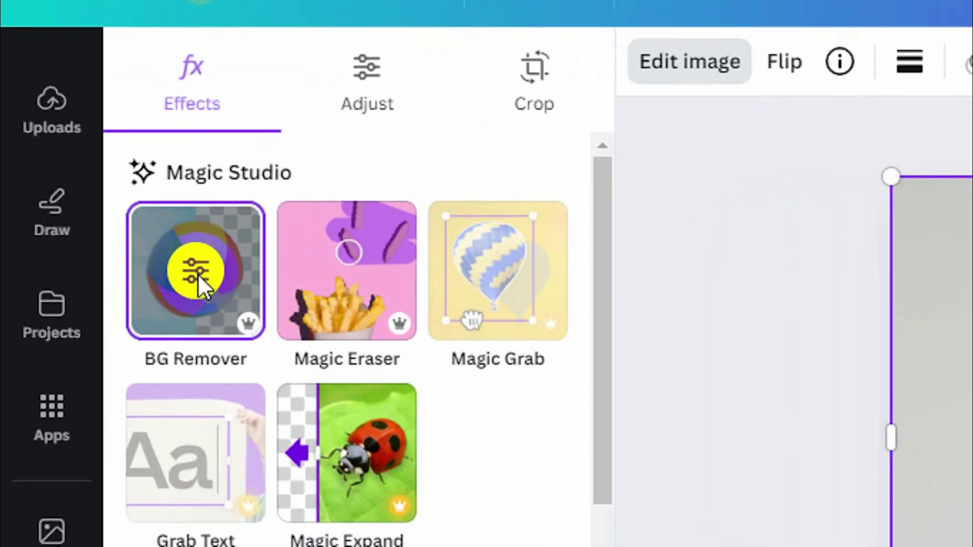
Erase the sweater and shoulders from the cutout with a resized Erase brush
{"action": "left_click", "coordinate": [99, 252]}
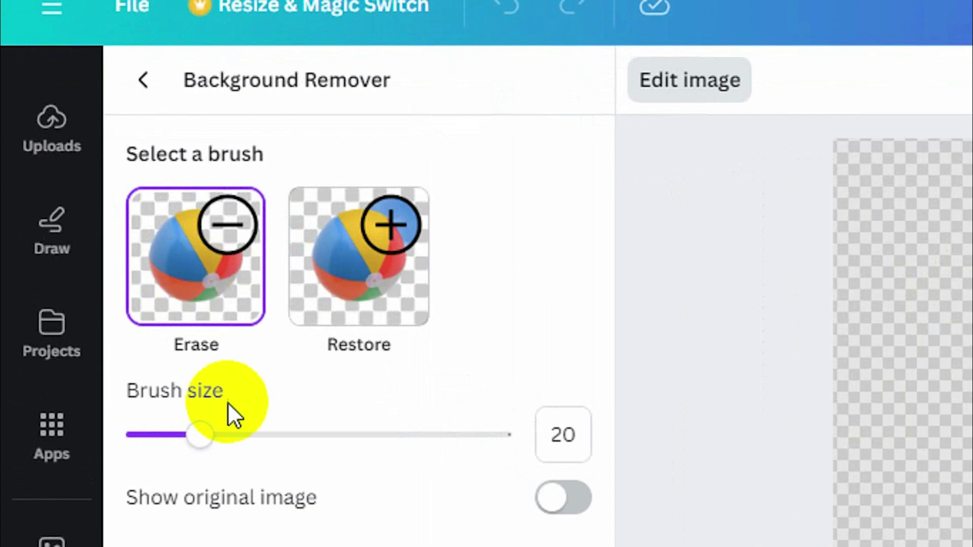
{"action": "left_click_drag", "start_coordinate": [99, 321], "coordinate": [121, 323]}
{"action": "mouse_move", "coordinate": [543, 456]}
{"action": "left_mouse_down"}
{"action": "mouse_move", "coordinate": [740, 468]}
{"action": "mouse_move", "coordinate": [739, 435]}
{"action": "mouse_move", "coordinate": [555, 294]}
{"action": "mouse_move", "coordinate": [723, 247]}
{"action": "mouse_move", "coordinate": [686, 441]}
{"action": "left_mouse_up"}
{"action": "scroll", "coordinate": [687, 441], "scroll_direction": "up", "scroll_amount": 5}
{"action": "left_click_drag", "start_coordinate": [121, 322], "coordinate": [72, 321]}
{"action": "scroll", "coordinate": [695, 289], "scroll_direction": "up", "scroll_amount": 3}
Clean up under the chin with the Restore and Erase brushes, leaving just the face
{"action": "left_click_drag", "start_coordinate": [695, 289], "coordinate": [691, 321]}
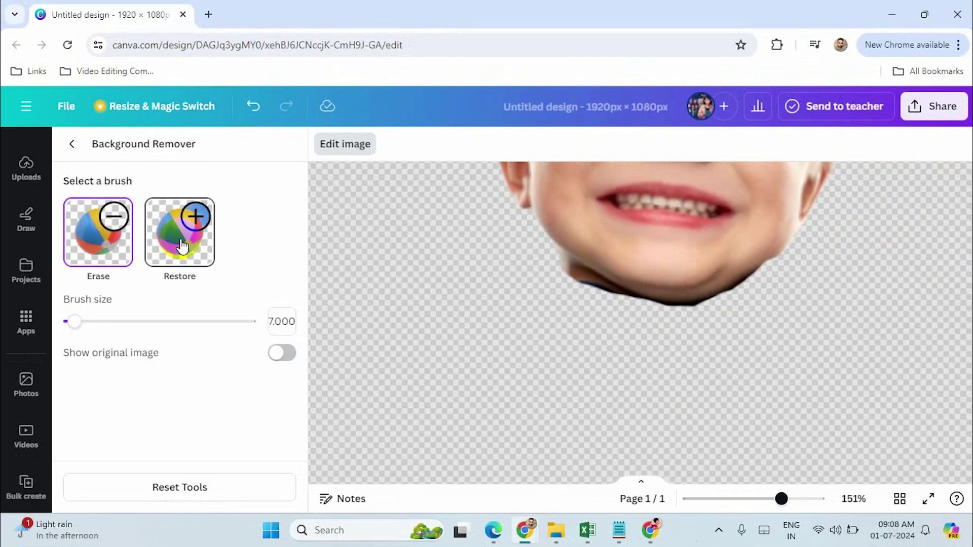
{"action": "left_click", "coordinate": [195, 245]}
{"action": "left_click_drag", "start_coordinate": [669, 308], "coordinate": [630, 306]}
{"action": "left_click", "coordinate": [127, 245]}
{"action": "left_click_drag", "start_coordinate": [650, 315], "coordinate": [760, 300]}
{"action": "left_click_drag", "start_coordinate": [781, 500], "coordinate": [729, 499]}
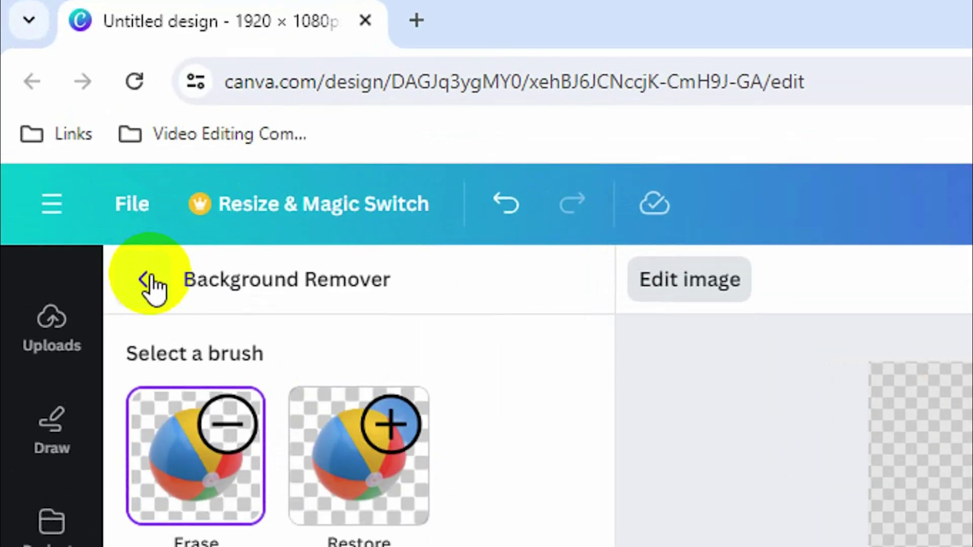
Enlarge the face cutout over the boy's head and crop its empty left side
{"action": "left_click", "coordinate": [149, 281]}
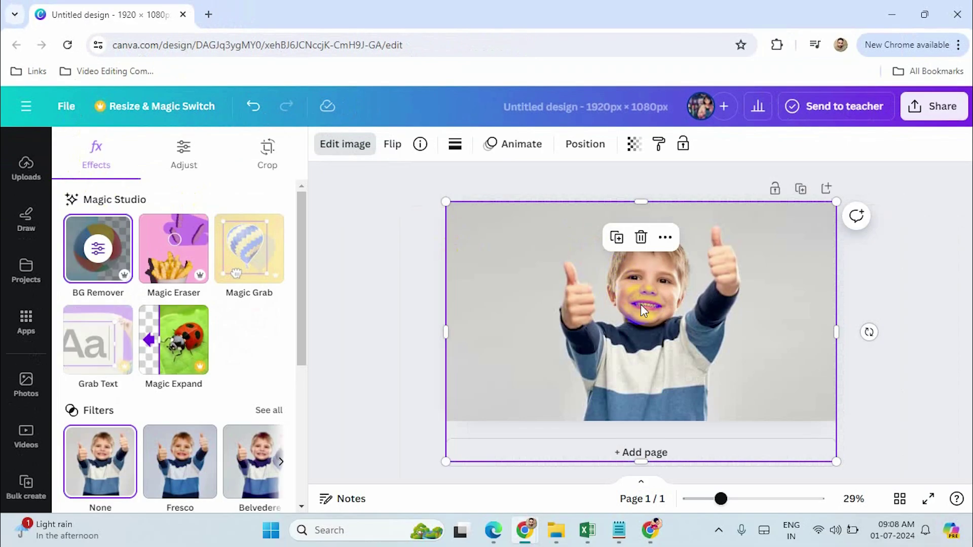
{"action": "mouse_move", "coordinate": [833, 461]}
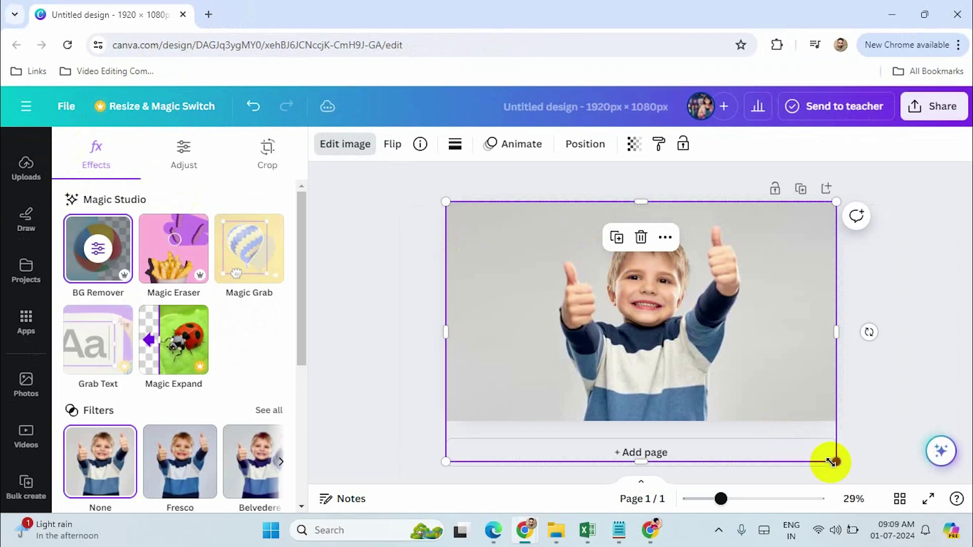
{"action": "left_click_drag", "start_coordinate": [835, 461], "coordinate": [884, 495]}
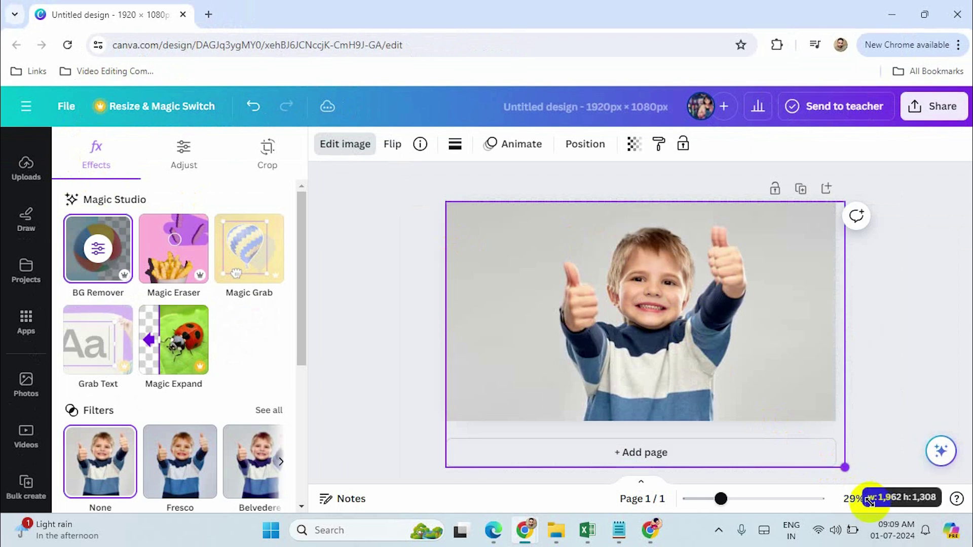
{"action": "left_click_drag", "start_coordinate": [765, 347], "coordinate": [735, 305]}
{"action": "left_click_drag", "start_coordinate": [861, 449], "coordinate": [902, 505]}
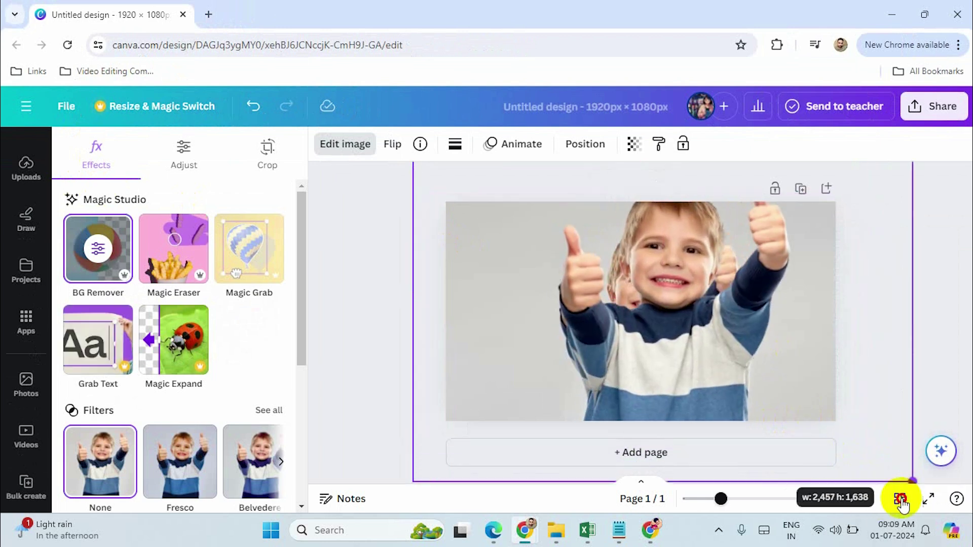
{"action": "left_click_drag", "start_coordinate": [724, 352], "coordinate": [707, 375]}
{"action": "left_click", "coordinate": [707, 375]}
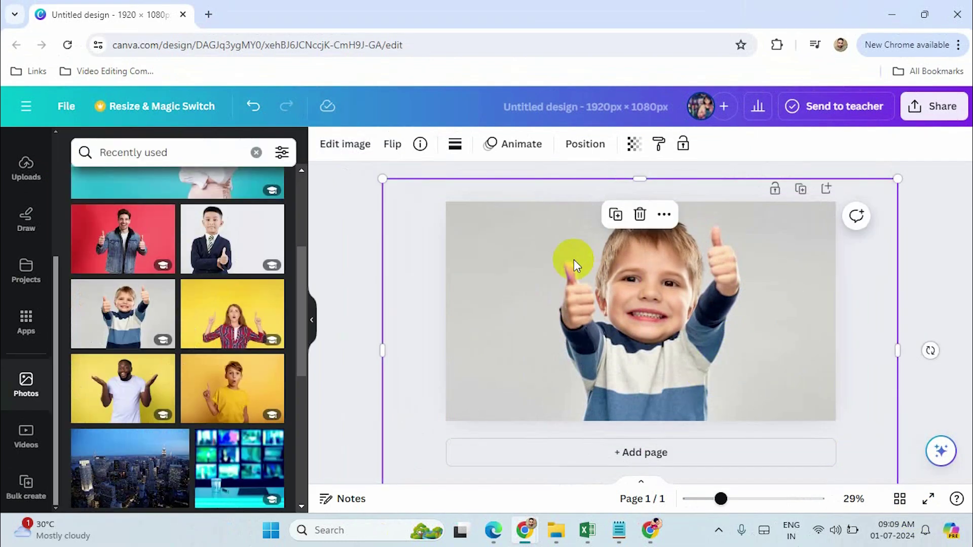
{"action": "left_click_drag", "start_coordinate": [403, 354], "coordinate": [570, 358]}
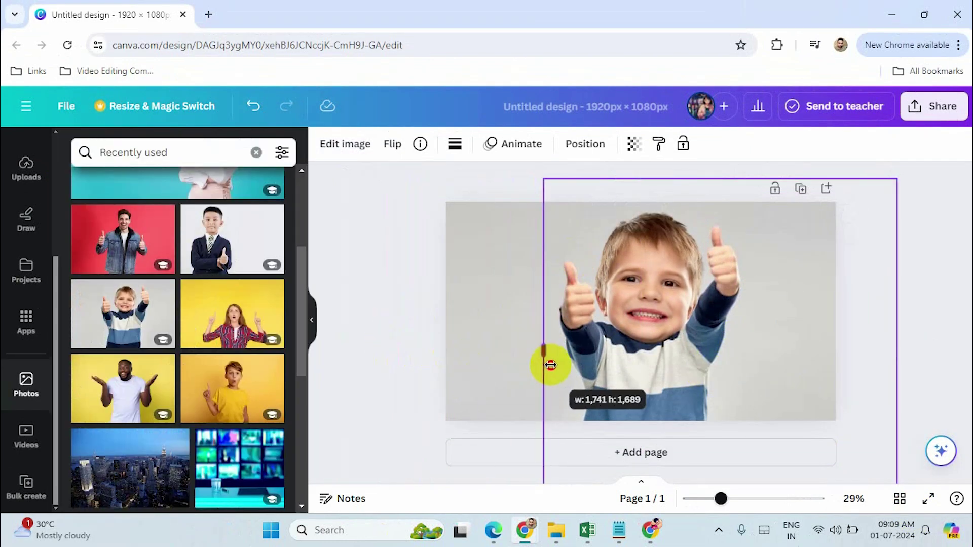
Trim the head's right side, stretch the base photo across the page, and remove its background
{"action": "left_click_drag", "start_coordinate": [899, 351], "coordinate": [748, 351]}
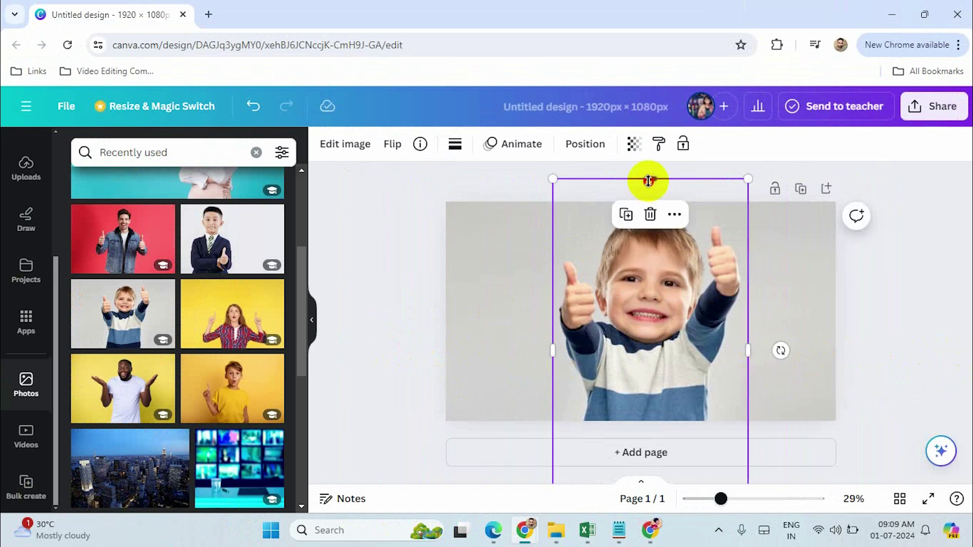
{"action": "left_click_drag", "start_coordinate": [647, 191], "coordinate": [477, 257]}
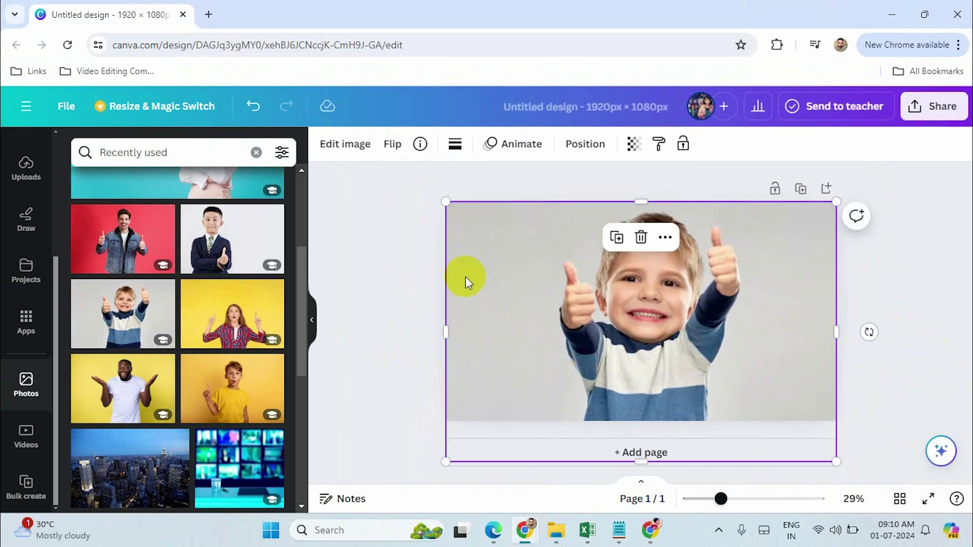
{"action": "left_click", "coordinate": [325, 160]}
{"action": "left_click", "coordinate": [104, 263]}
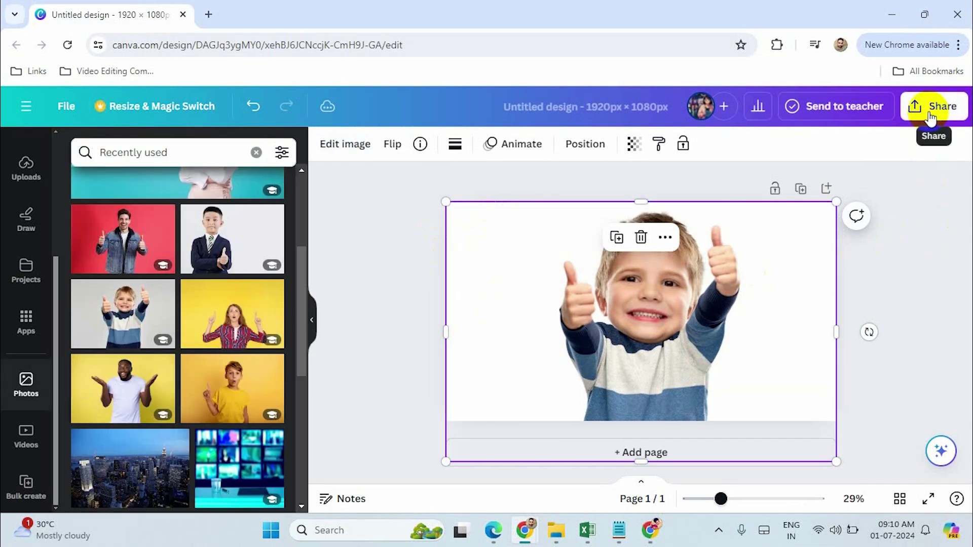
Download the design as a PNG with a transparent background
{"action": "left_click", "coordinate": [929, 114]}
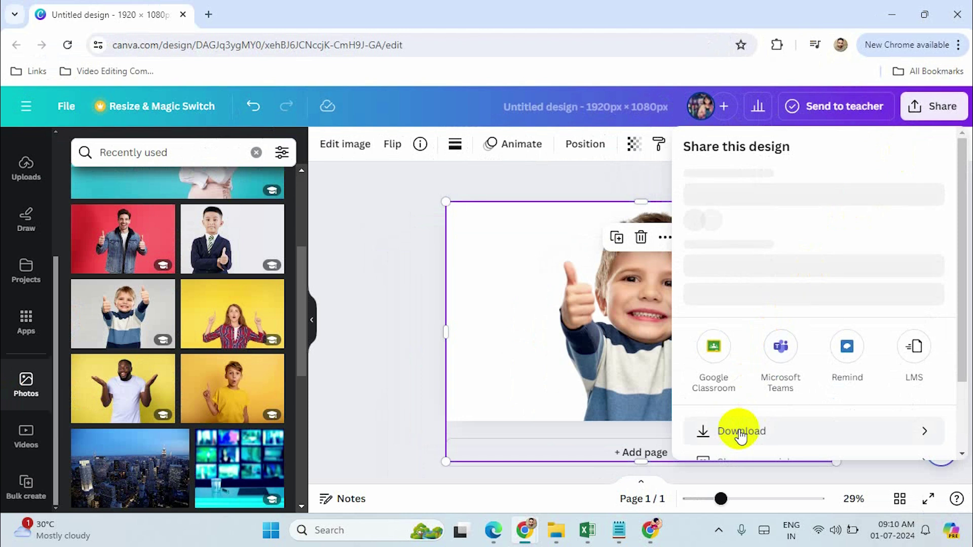
{"action": "left_click", "coordinate": [738, 432]}
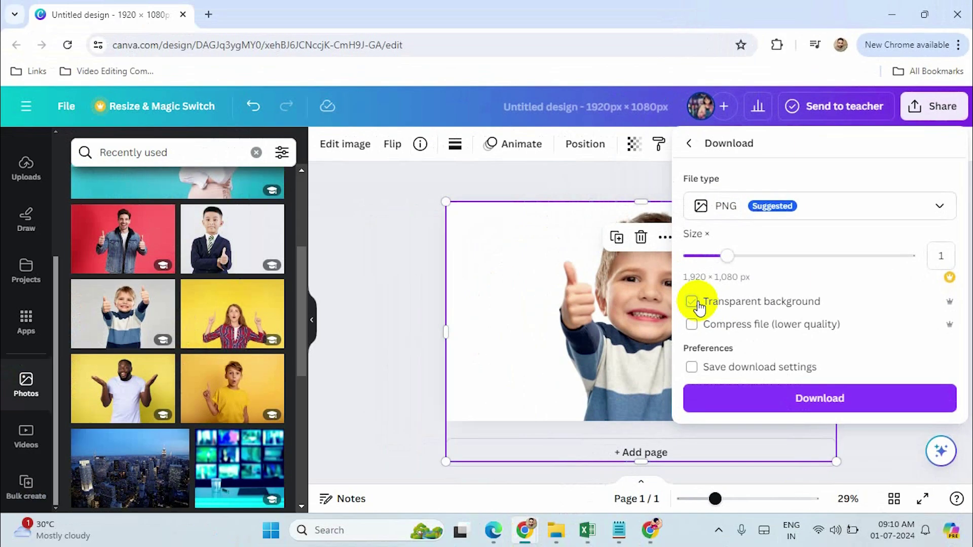
{"action": "left_click", "coordinate": [692, 302]}
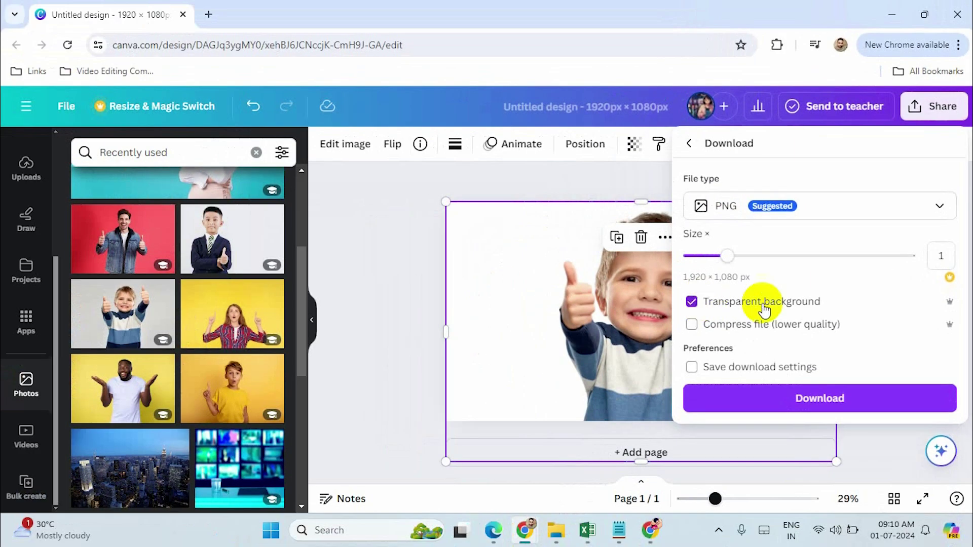
{"action": "left_click", "coordinate": [795, 408]}
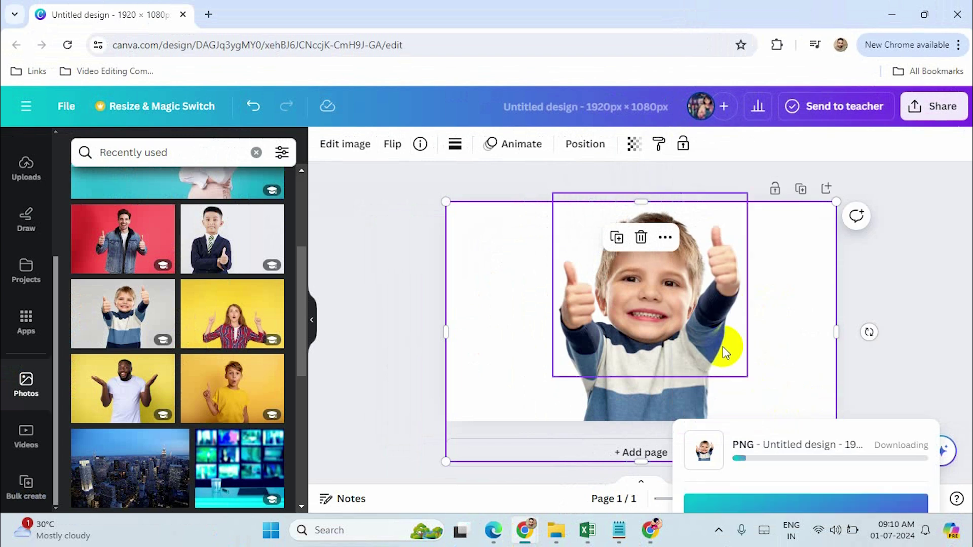
{"action": "left_click", "coordinate": [401, 286]}
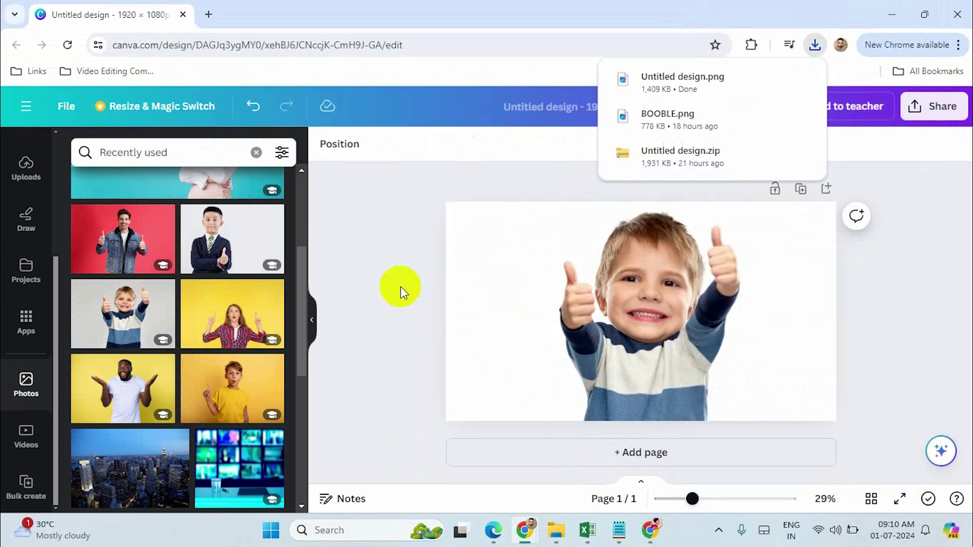
Add a second page and upload the downloaded 'Untitled design' PNG onto it
{"action": "left_click", "coordinate": [615, 453]}
{"action": "left_click", "coordinate": [330, 325]}
{"action": "left_click", "coordinate": [162, 190]}
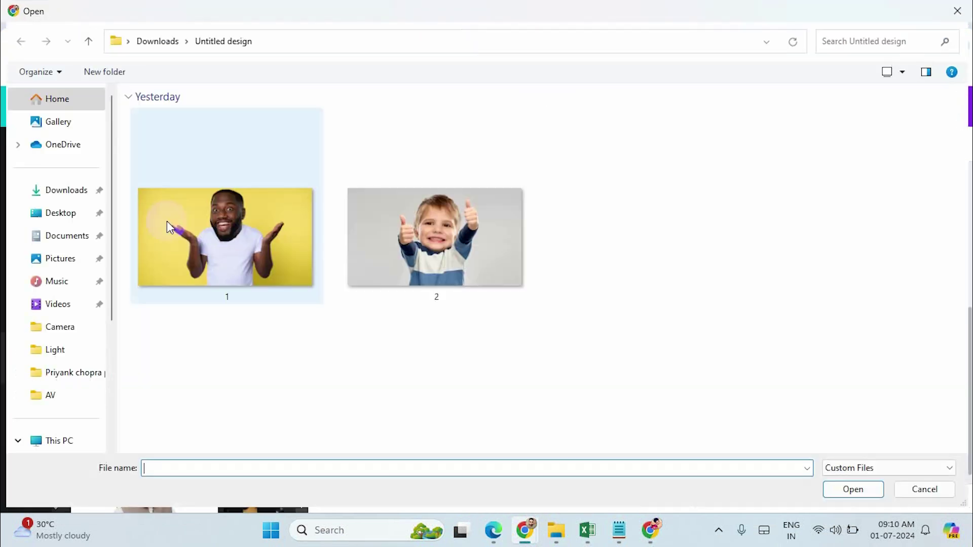
{"action": "left_click", "coordinate": [158, 42]}
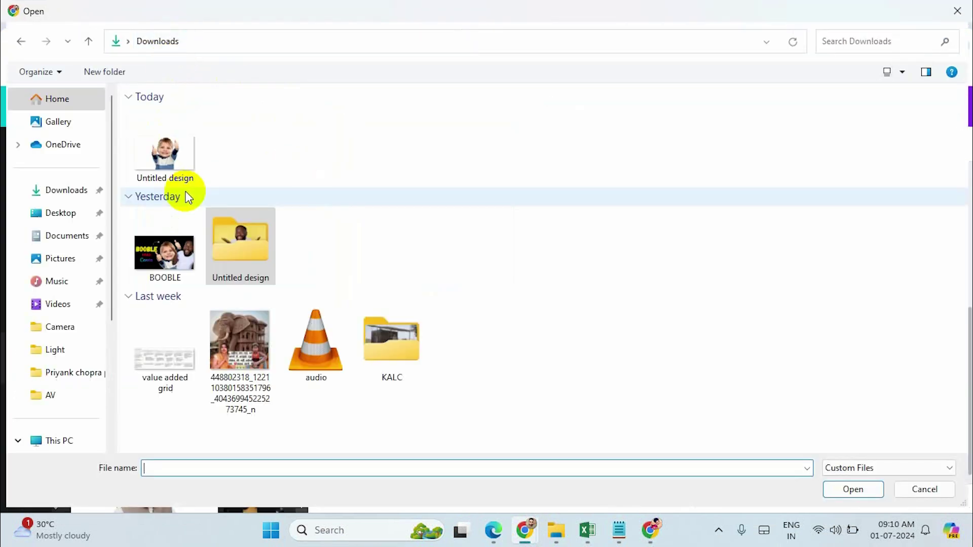
{"action": "double_click", "coordinate": [167, 158]}
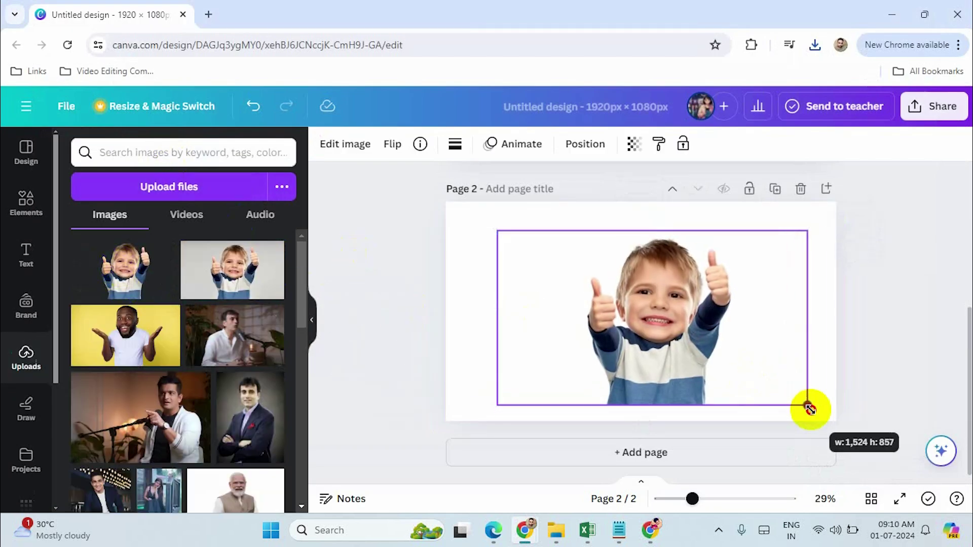
Enlarge the boy image to nearly fill page 2 and trim its empty left and right sides
{"action": "left_click_drag", "start_coordinate": [783, 390], "coordinate": [832, 419]}
{"action": "left_click_drag", "start_coordinate": [497, 233], "coordinate": [447, 203]}
{"action": "left_click_drag", "start_coordinate": [464, 310], "coordinate": [541, 314]}
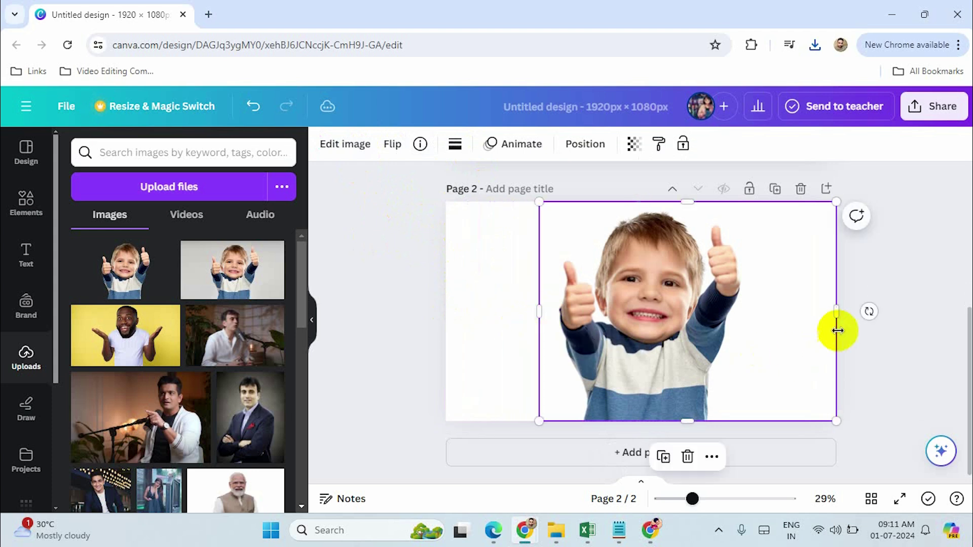
{"action": "left_click_drag", "start_coordinate": [837, 319], "coordinate": [752, 319]}
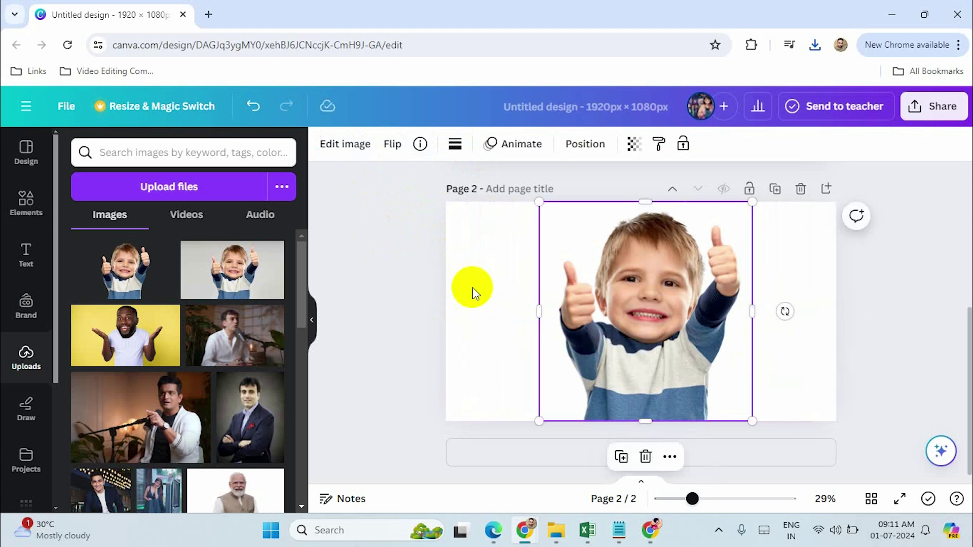
Set page 2's background colour to orange
{"action": "left_click", "coordinate": [464, 292]}
{"action": "left_click", "coordinate": [325, 144]}
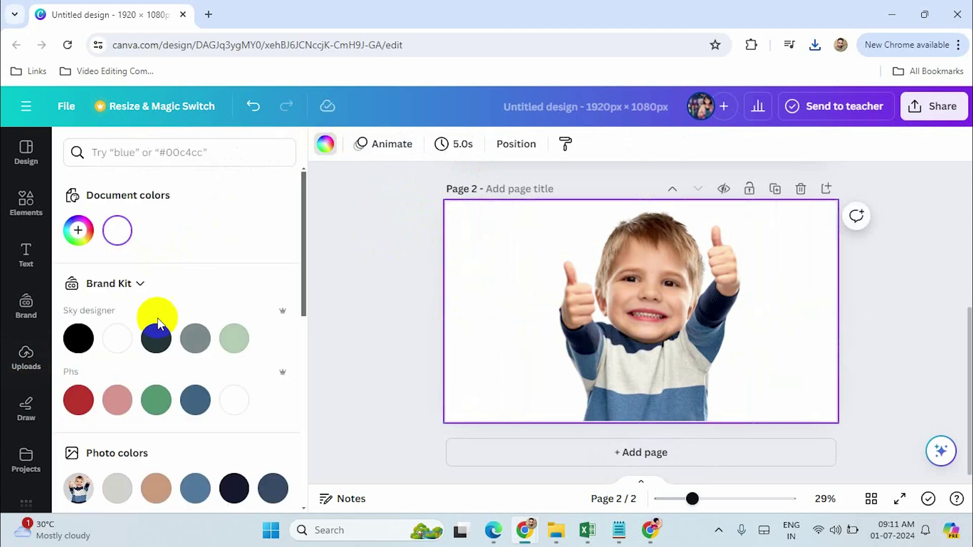
{"action": "left_click", "coordinate": [235, 338]}
{"action": "scroll", "coordinate": [228, 343], "scroll_direction": "down", "scroll_amount": 5}
{"action": "left_click", "coordinate": [657, 310]}
{"action": "left_click", "coordinate": [359, 153]}
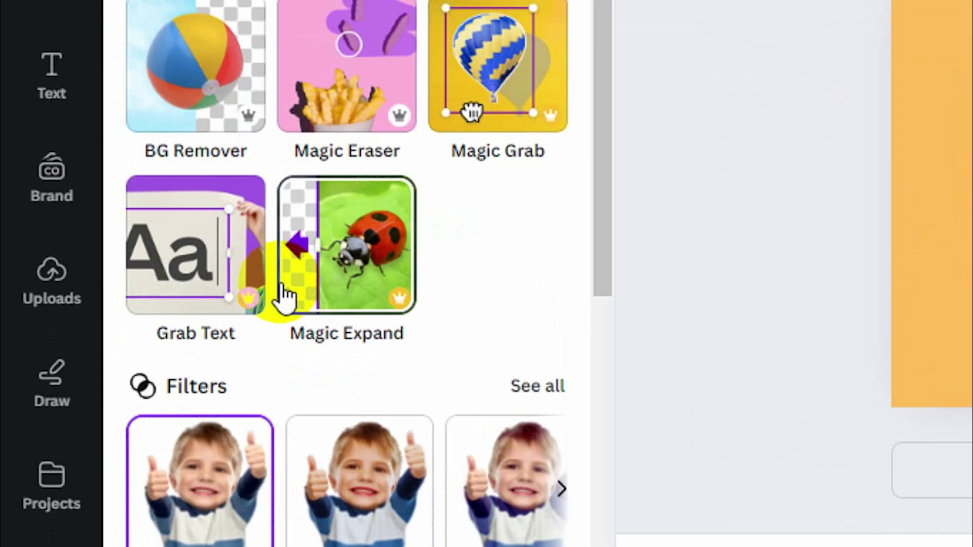
{"action": "scroll", "coordinate": [285, 297], "scroll_direction": "down", "scroll_amount": 1}
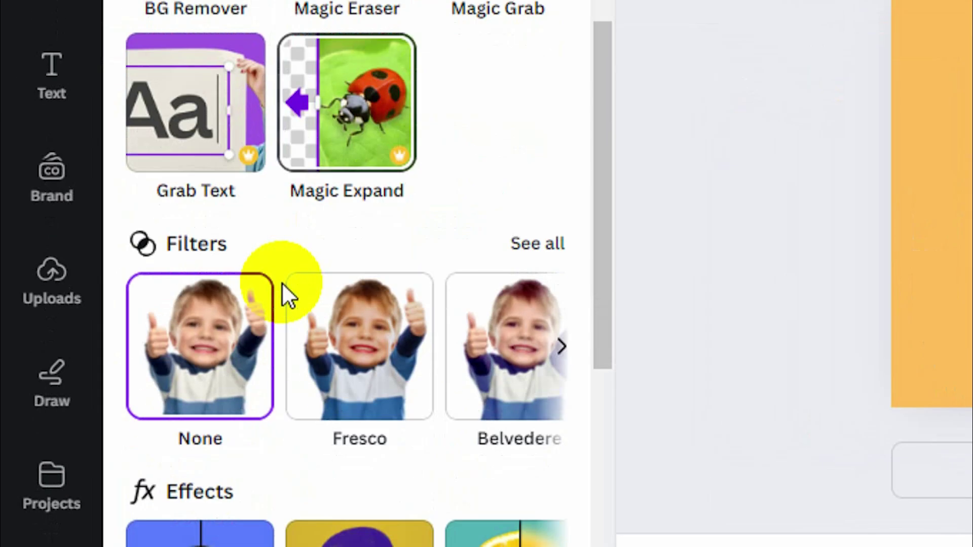
{"action": "scroll", "coordinate": [153, 351], "scroll_direction": "down", "scroll_amount": 2}
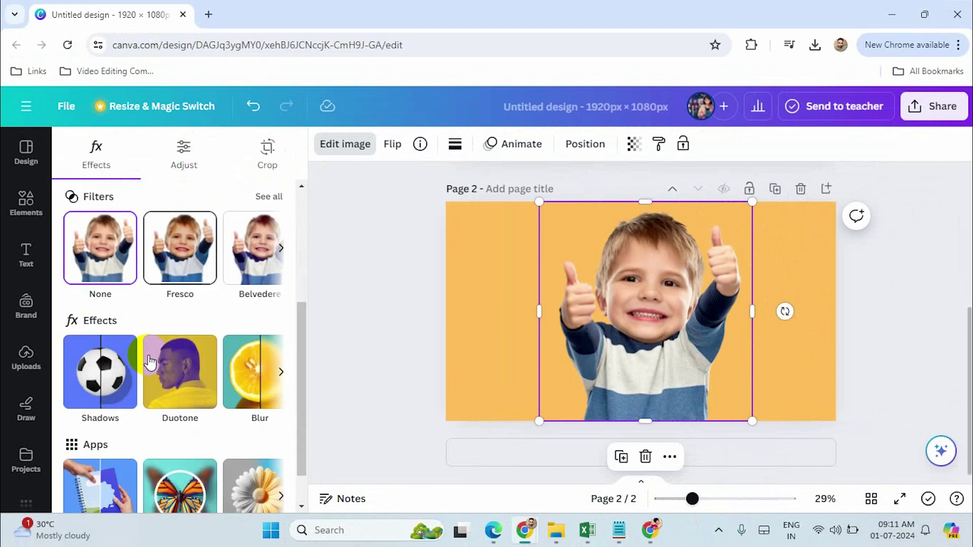
Add a white Outline shadow of size 18 around the boy
{"action": "left_click", "coordinate": [96, 374]}
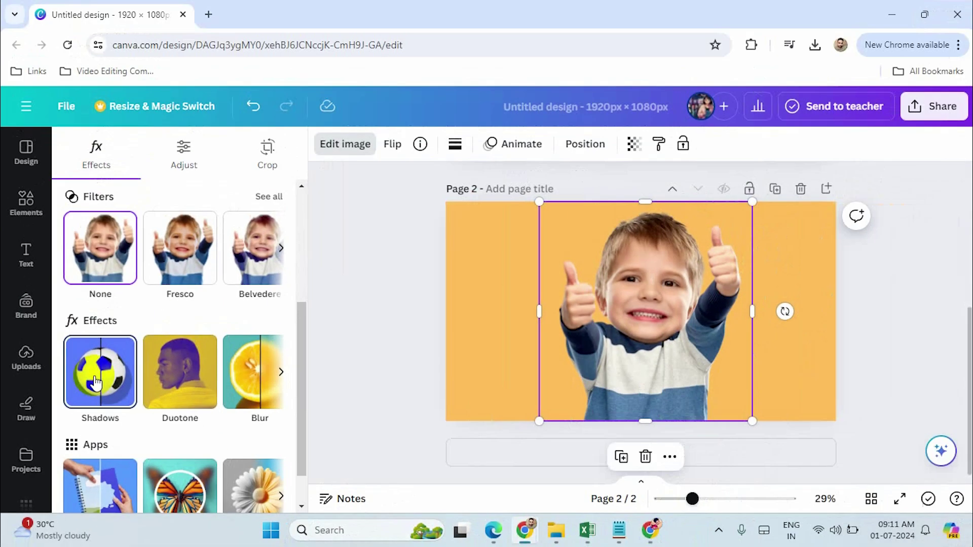
{"action": "left_click", "coordinate": [96, 380]}
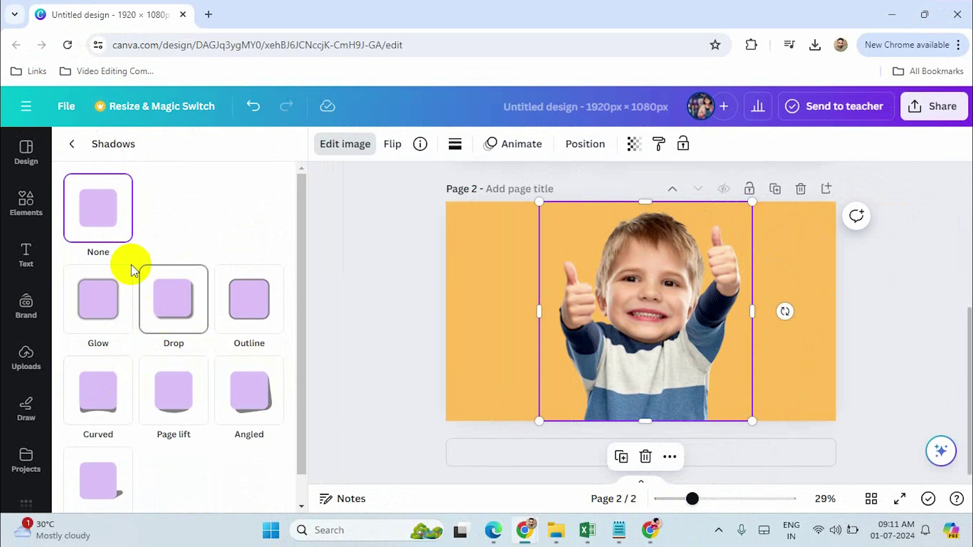
{"action": "left_click", "coordinate": [245, 314]}
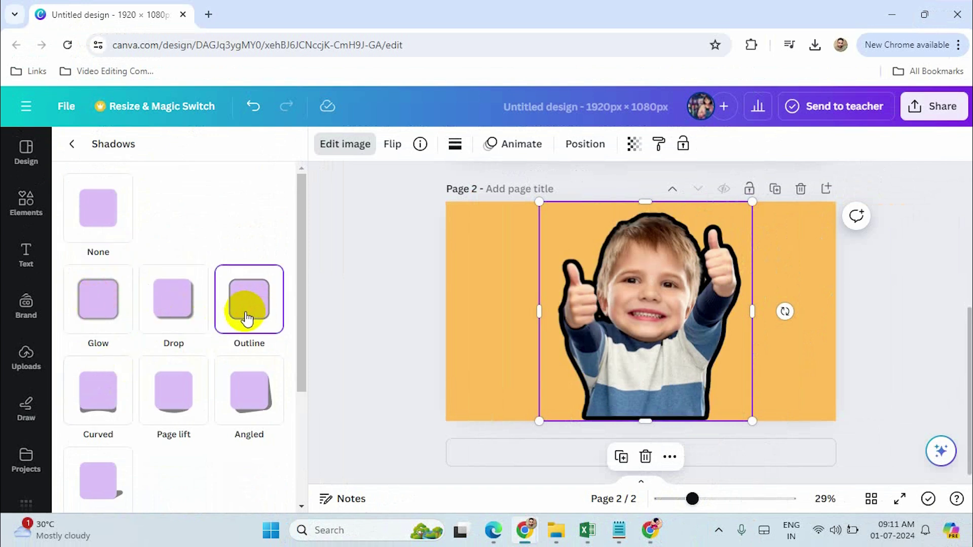
{"action": "scroll", "coordinate": [259, 342], "scroll_direction": "down", "scroll_amount": 1}
{"action": "scroll", "coordinate": [278, 354], "scroll_direction": "down", "scroll_amount": 4}
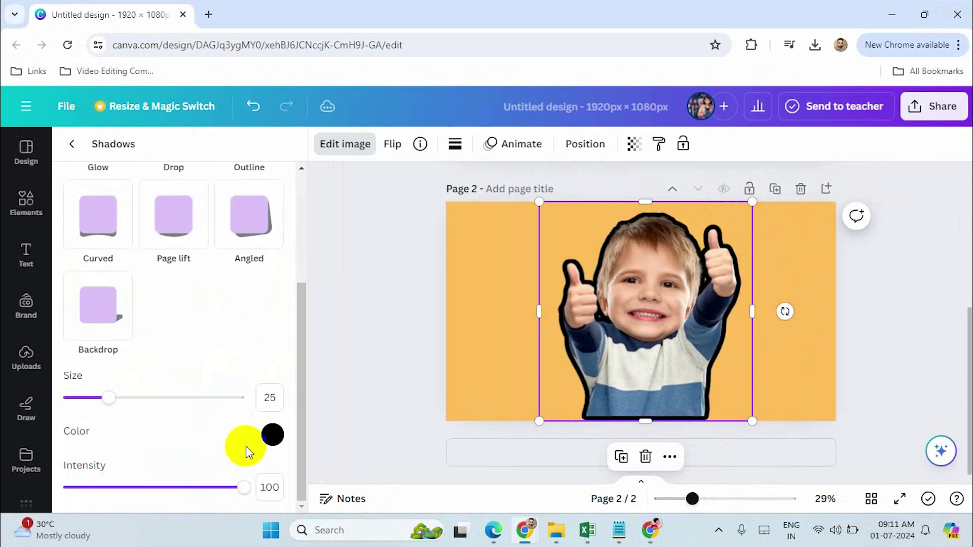
{"action": "left_click", "coordinate": [272, 435]}
{"action": "left_click", "coordinate": [303, 382]}
{"action": "left_click_drag", "start_coordinate": [283, 348], "coordinate": [272, 232]}
{"action": "left_click", "coordinate": [190, 344]}
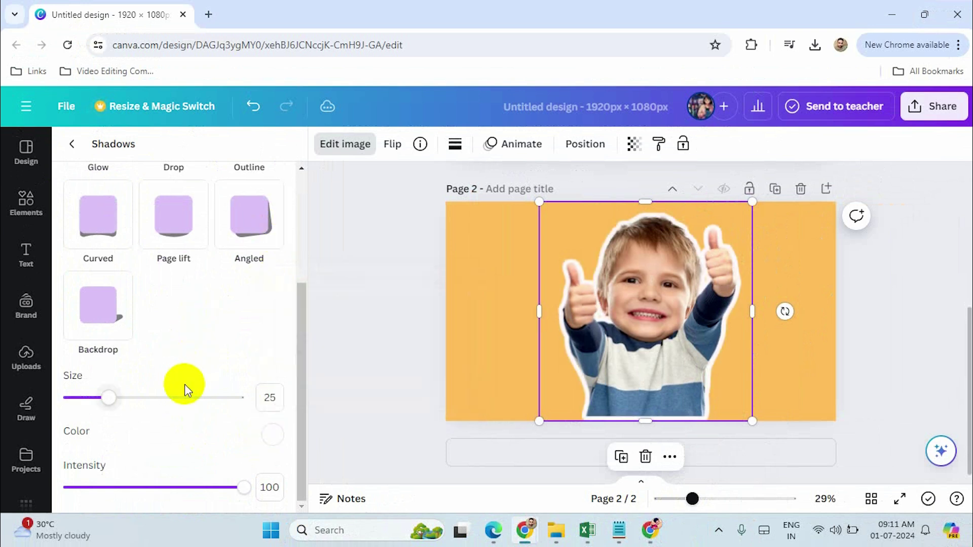
{"action": "mouse_move", "coordinate": [112, 406]}
{"action": "left_mouse_down"}
{"action": "mouse_move", "coordinate": [78, 403]}
{"action": "mouse_move", "coordinate": [100, 407]}
{"action": "left_mouse_up"}
{"action": "scroll", "coordinate": [83, 343], "scroll_direction": "down", "scroll_amount": 2}
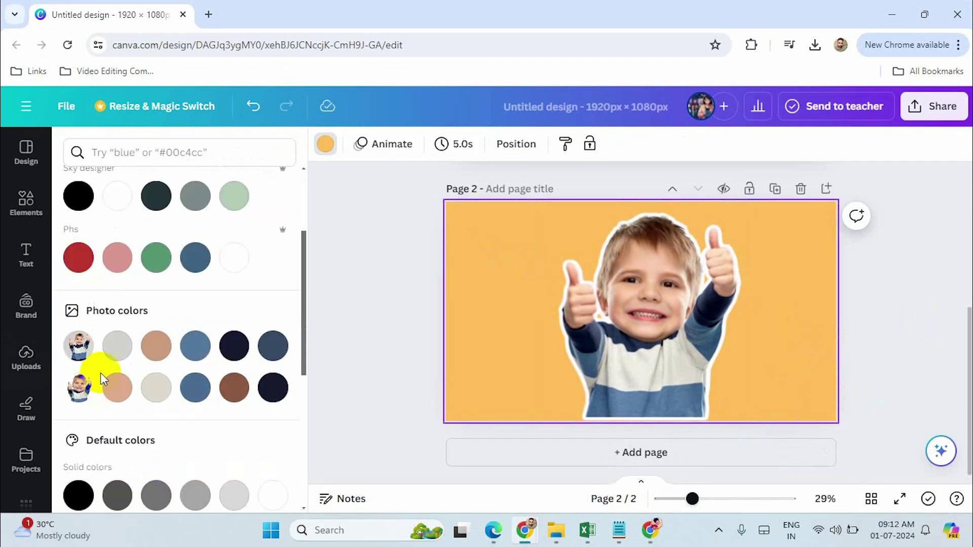
Swap page two's orange background for the deep red Brand Kit swatch
{"action": "left_click", "coordinate": [78, 259]}
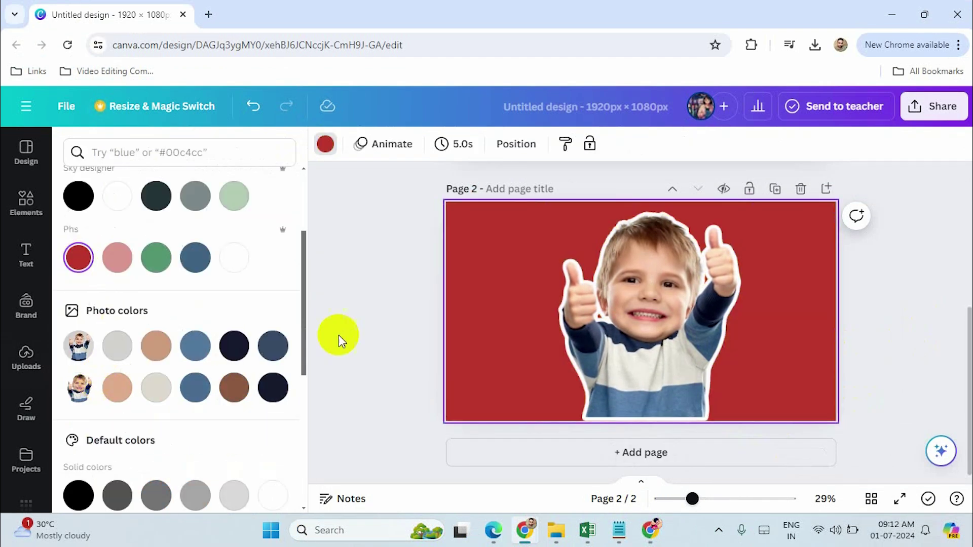
{"action": "left_click", "coordinate": [804, 363]}
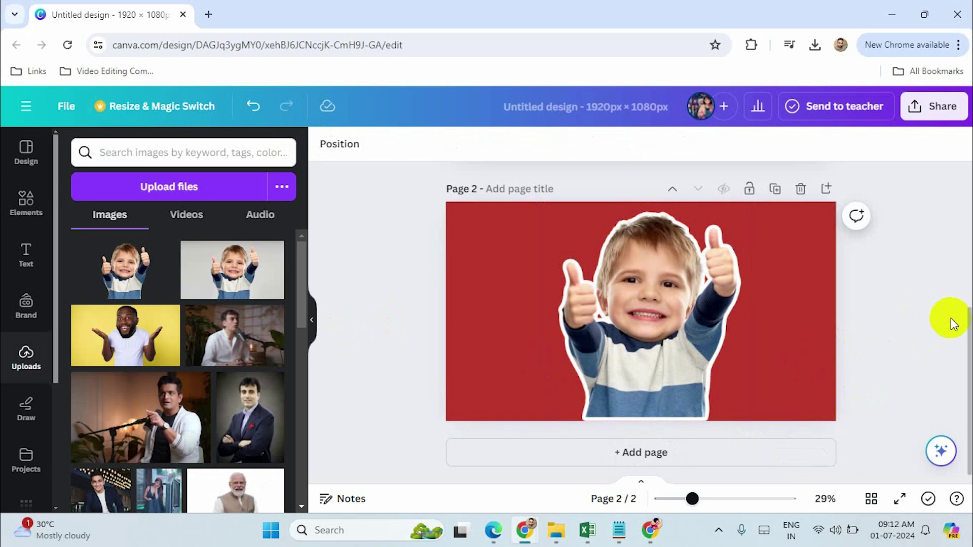
{"action": "left_click", "coordinate": [765, 309]}
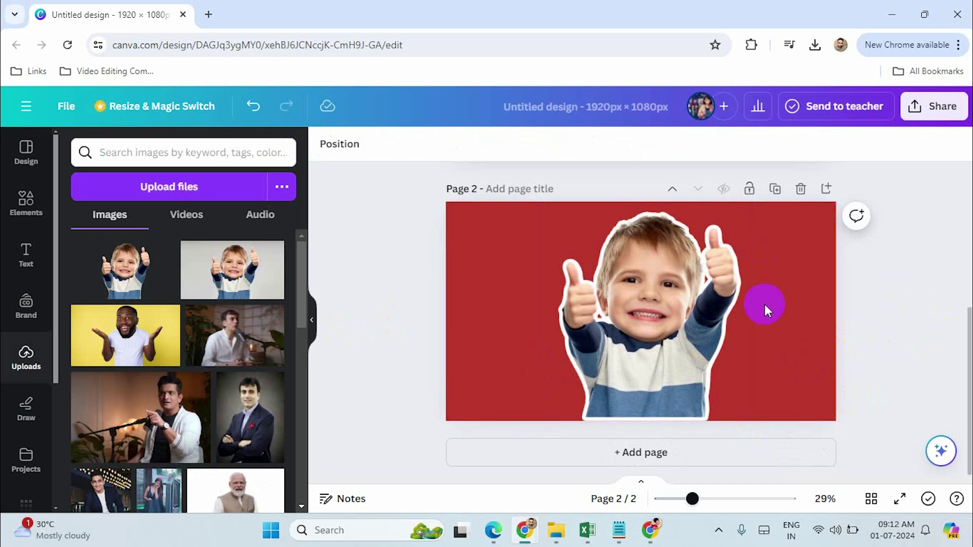